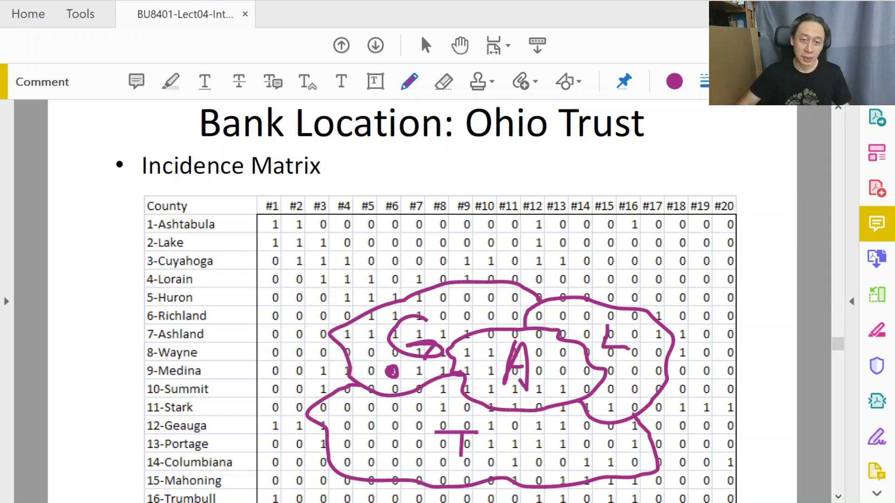
Step: Scroll the lecture PDF past the incidence matrix to the 'Excel Solution (using incidence matrix)' slide
scroll(441, 326, "down", 1)
scroll(440, 326, "down", 3)
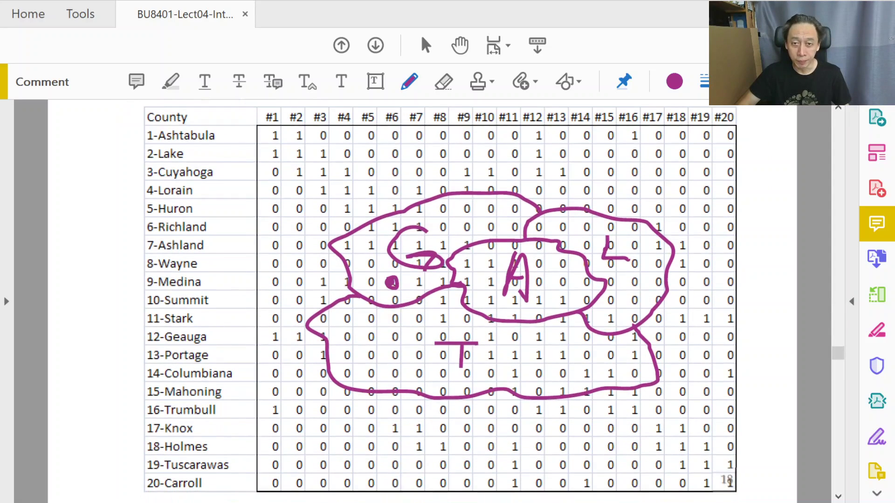
scroll(440, 326, "down", 3)
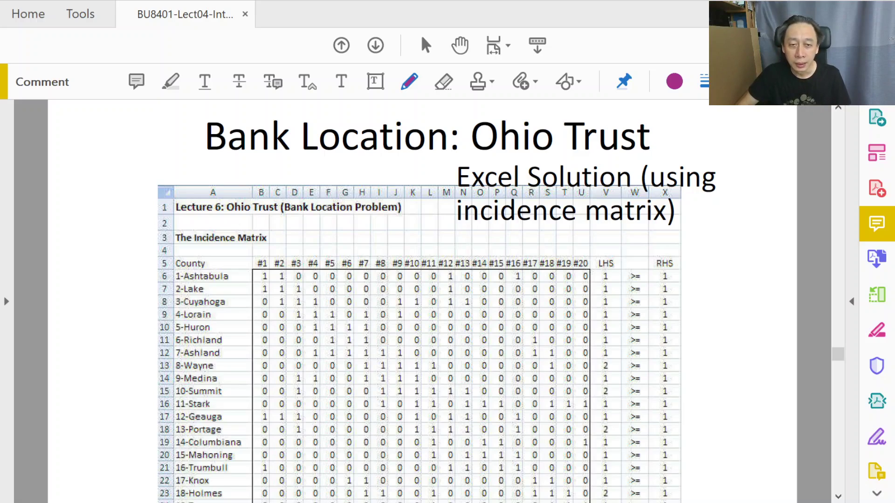
scroll(420, 308, "down", 1)
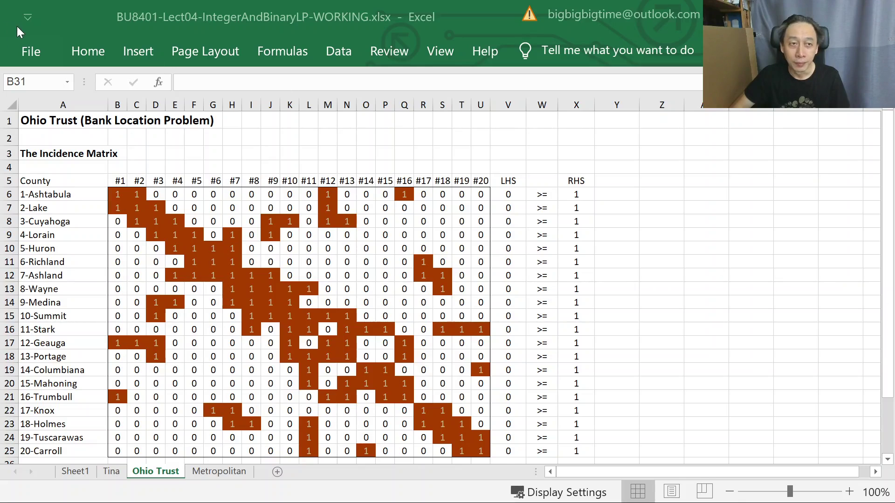
key("alt+Tab")
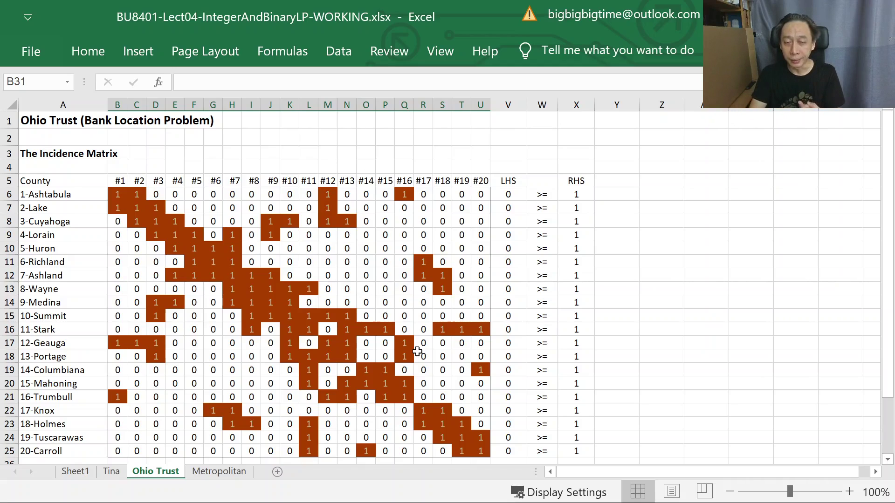
scroll(415, 286, "down", 2)
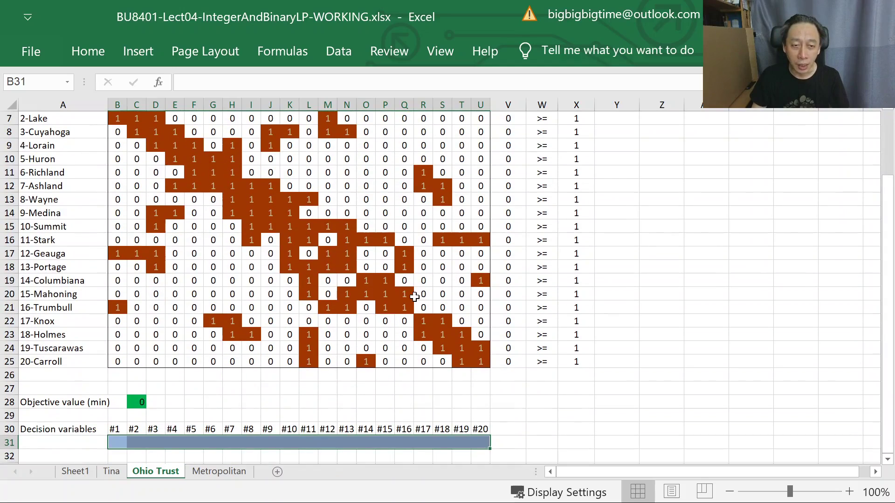
left_click(117, 442)
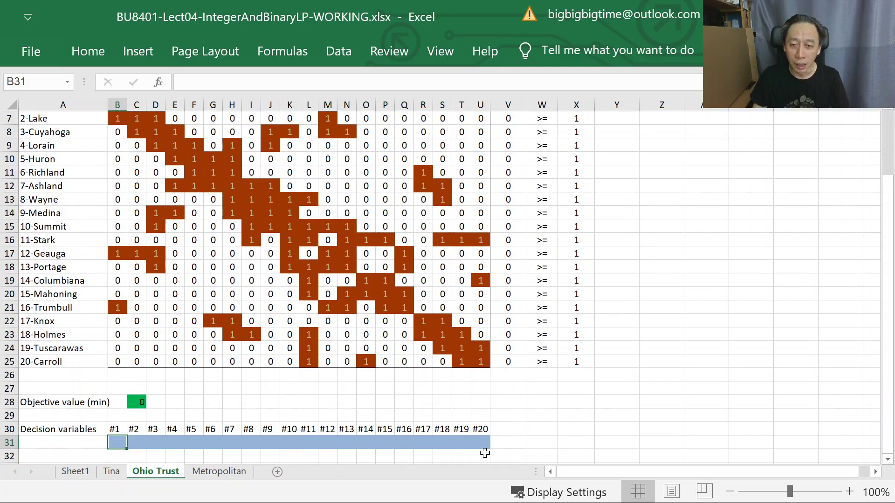
left_click_drag(482, 442, 114, 442)
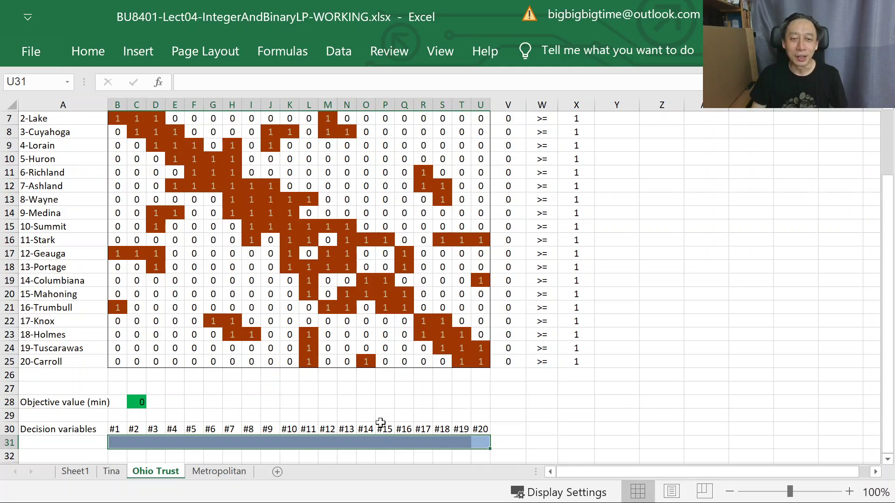
scroll(385, 419, "up", 1)
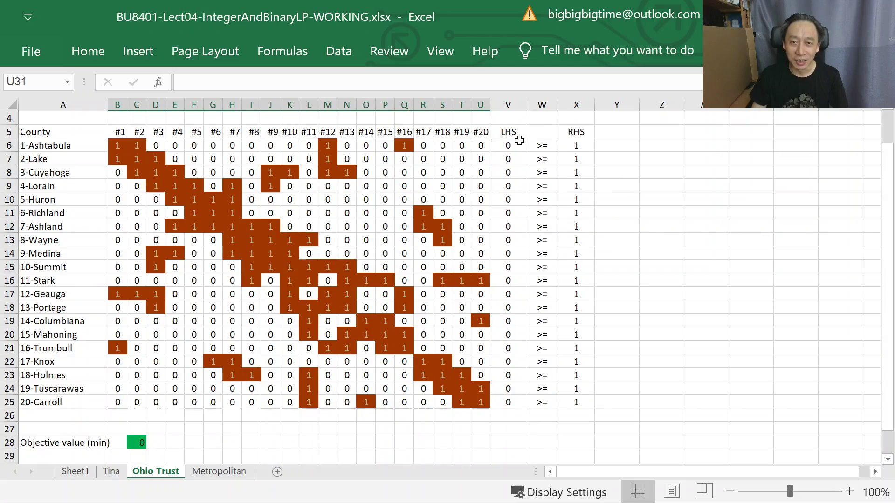
left_click(507, 146)
double_click(507, 146)
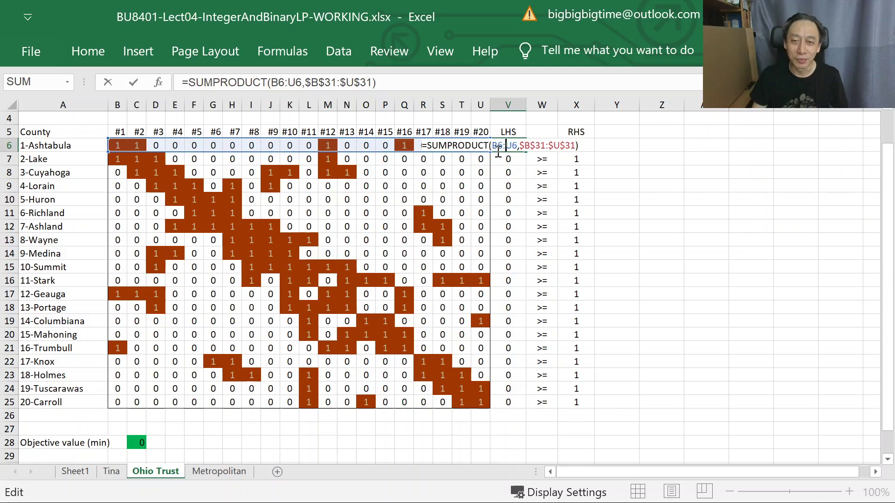
scroll(471, 228, "down", 2)
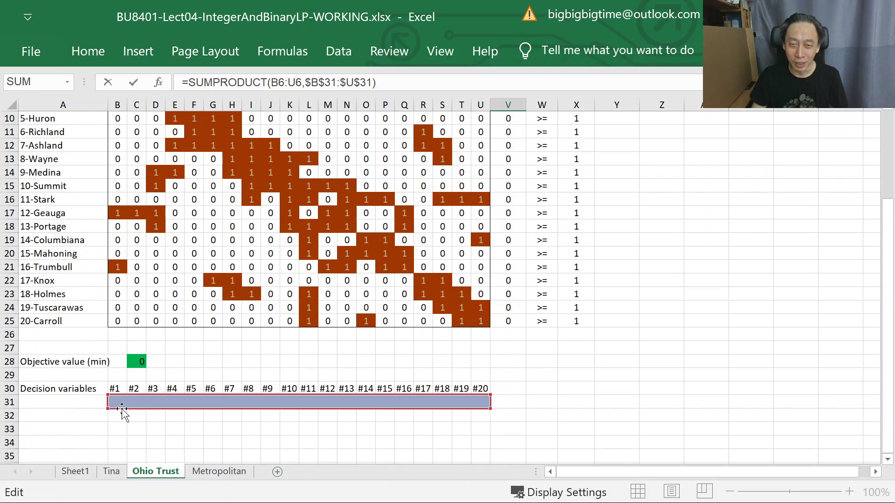
scroll(143, 400, "up", 2)
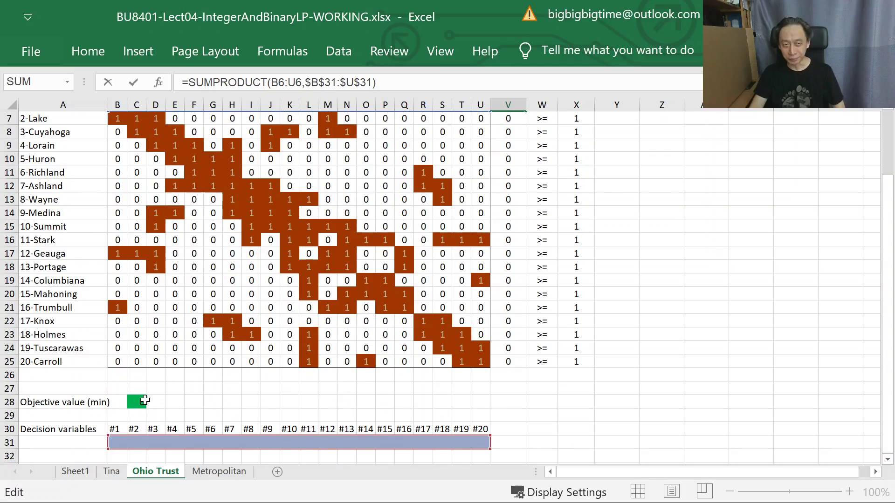
scroll(145, 400, "up", 1)
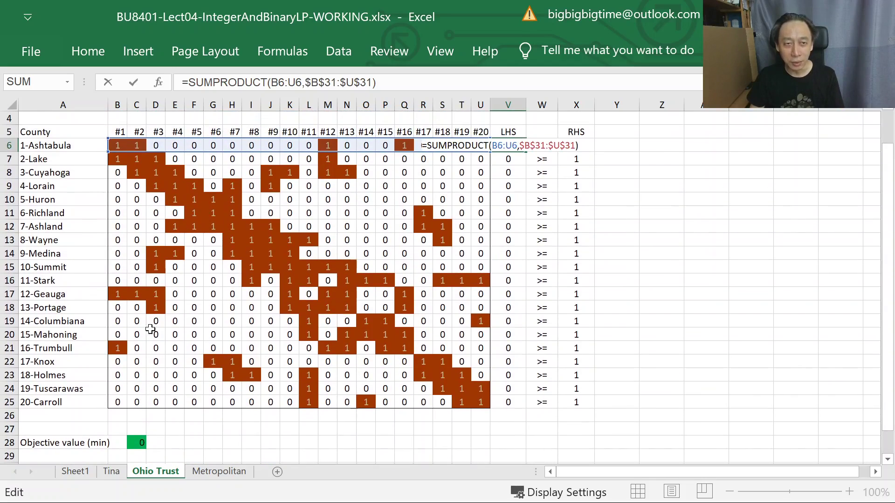
key("Escape")
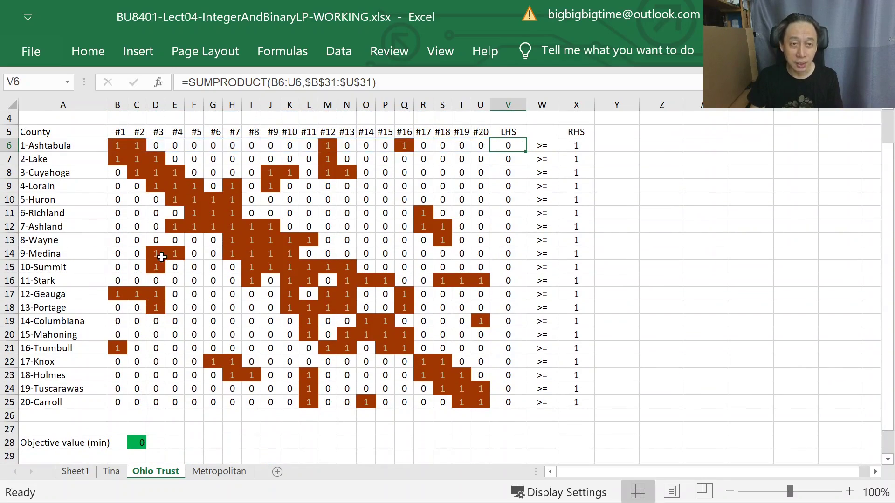
Step: Point out that site #2's column covers the counties Ashtabula and Lake
left_click(140, 143)
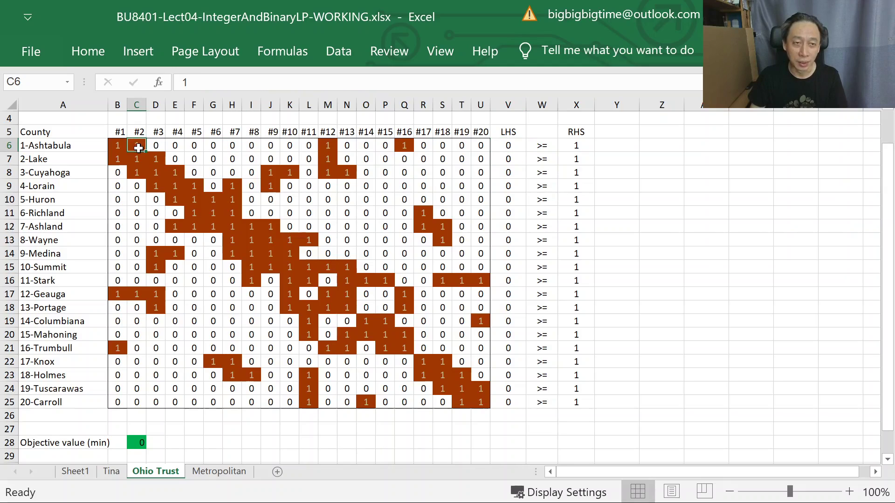
left_click(60, 145)
left_click(60, 161)
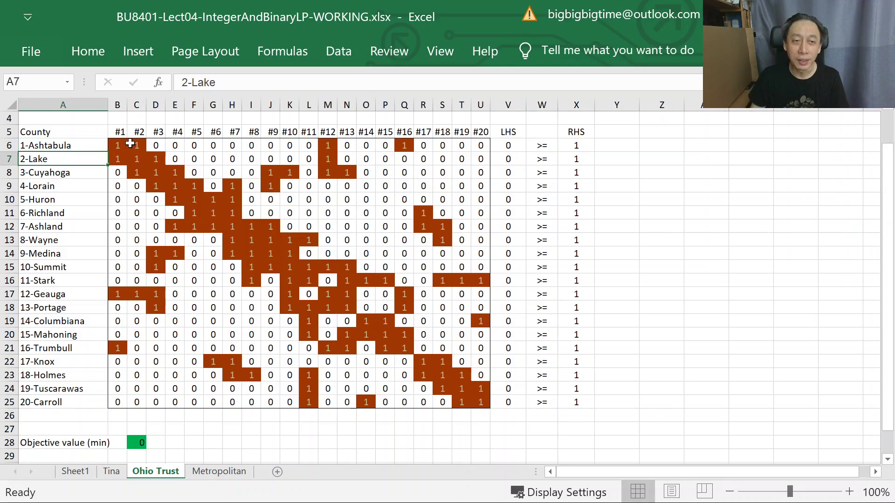
left_click(132, 145)
scroll(138, 191, "down", 2)
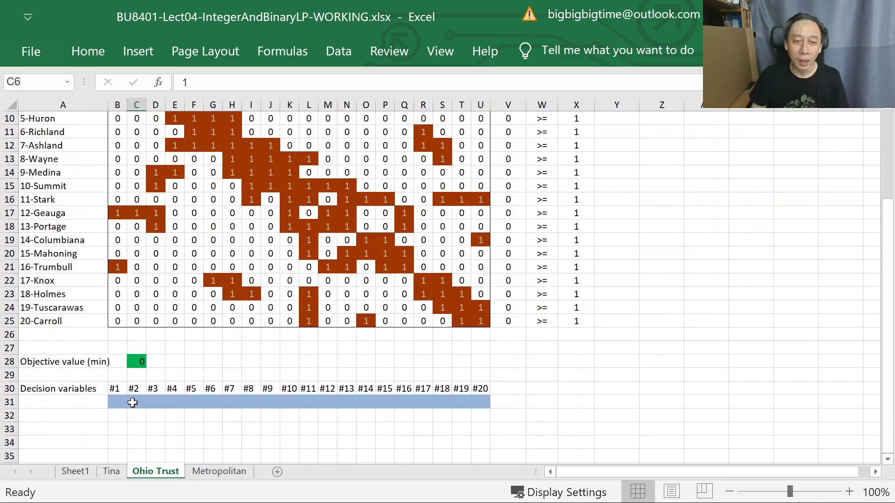
Step: Enter 1 for decision variable #2 in C31 and review the resulting coverage
left_click(136, 404)
type("1")
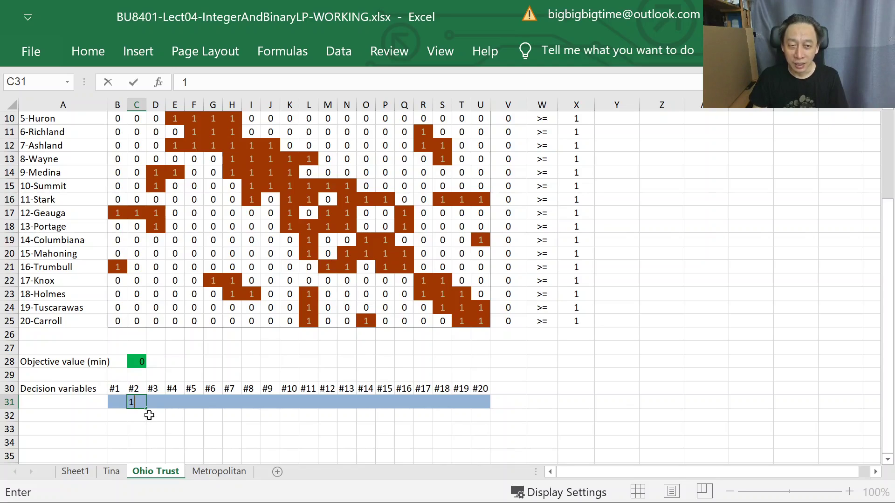
scroll(149, 415, "up", 3)
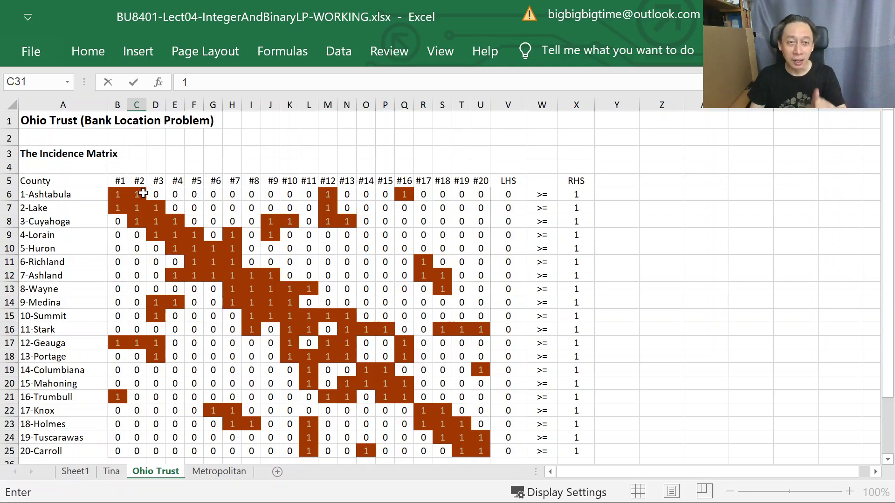
scroll(142, 198, "down", 2)
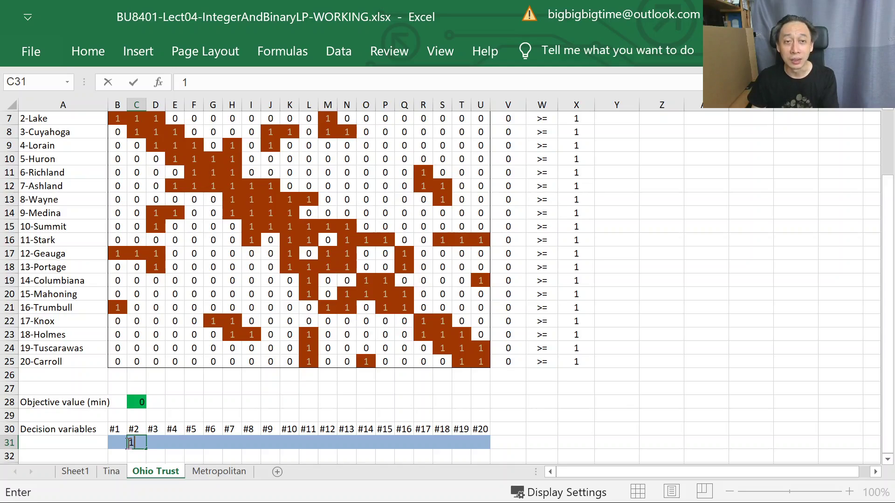
scroll(129, 200, "up", 2)
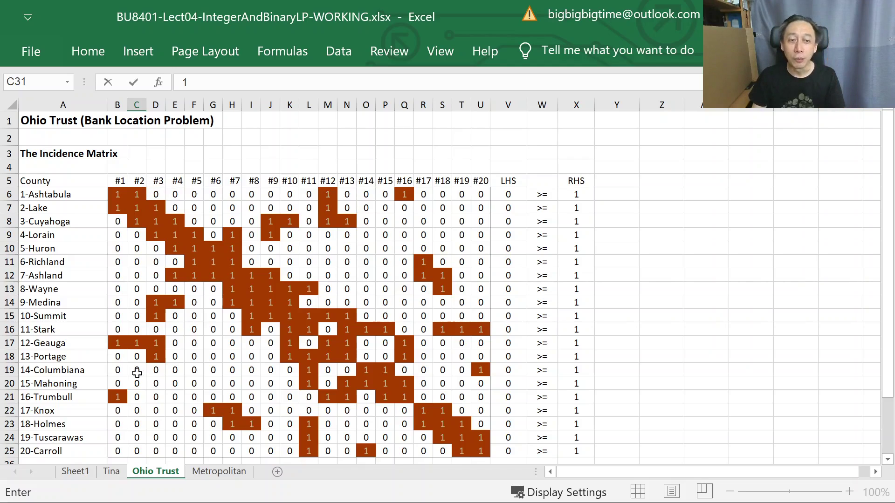
scroll(151, 420, "down", 1)
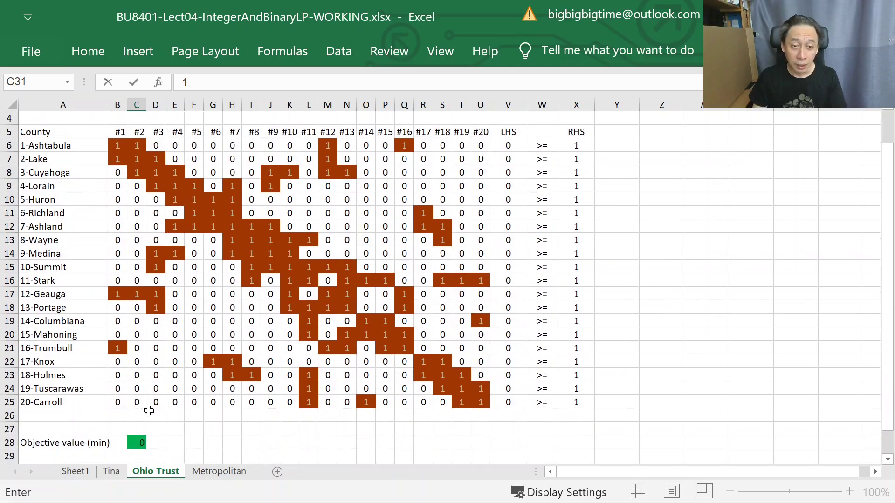
scroll(145, 429, "down", 1)
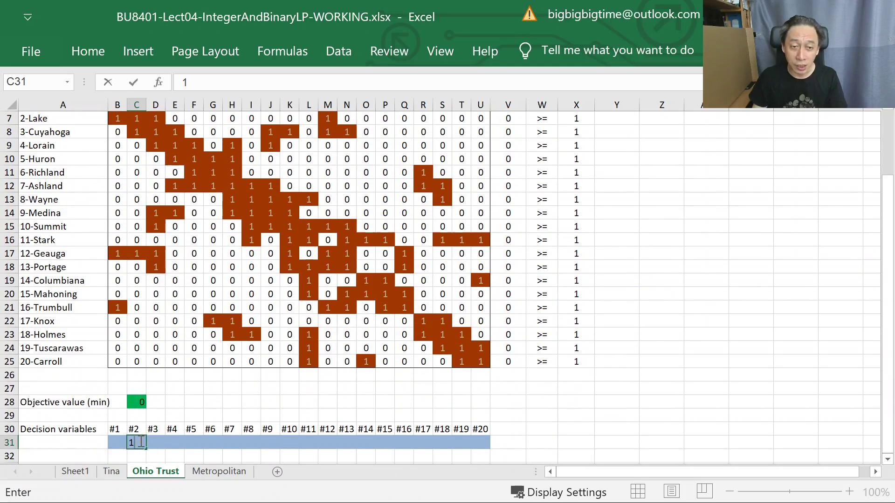
scroll(140, 443, "up", 2)
Step: Commit the 1 in C31, review the LHS coverage, then enter 0 for decision variable #2
left_click(138, 195)
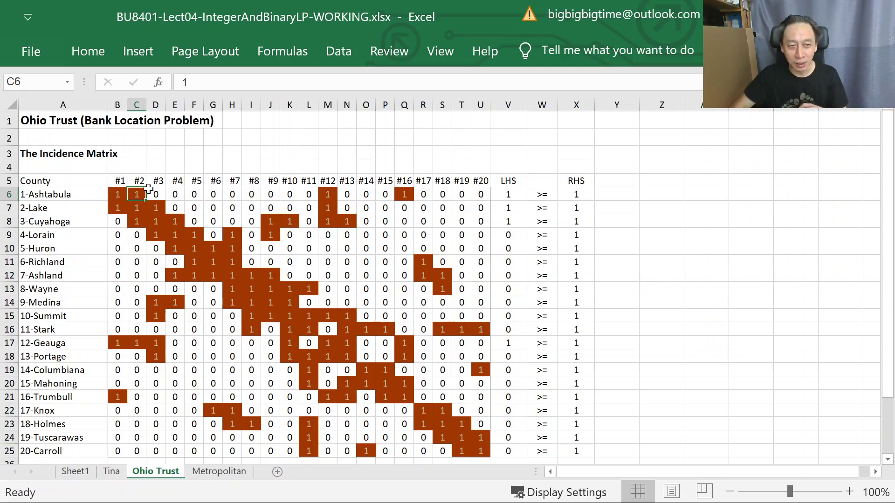
scroll(151, 201, "down", 2)
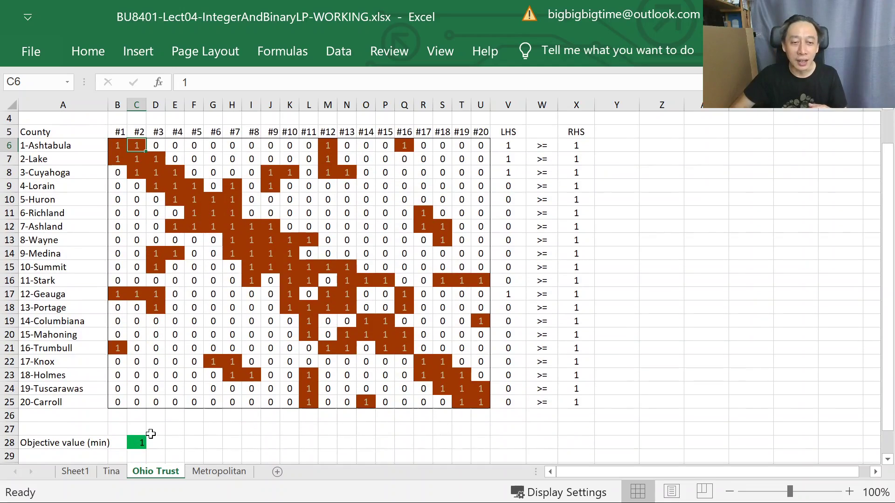
left_click(140, 443)
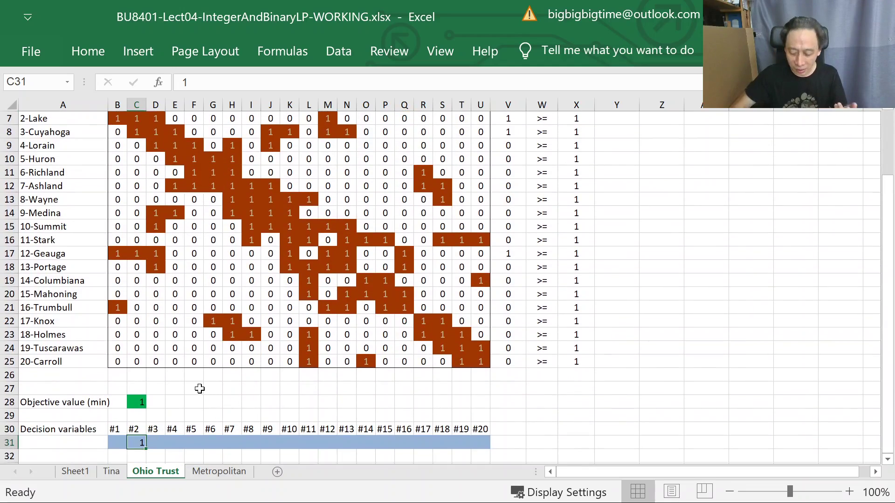
type("0")
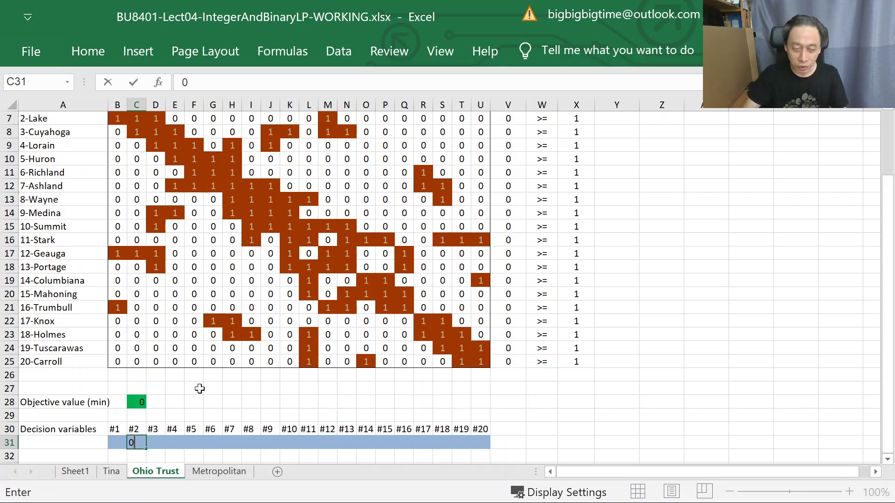
scroll(198, 379, "up", 1)
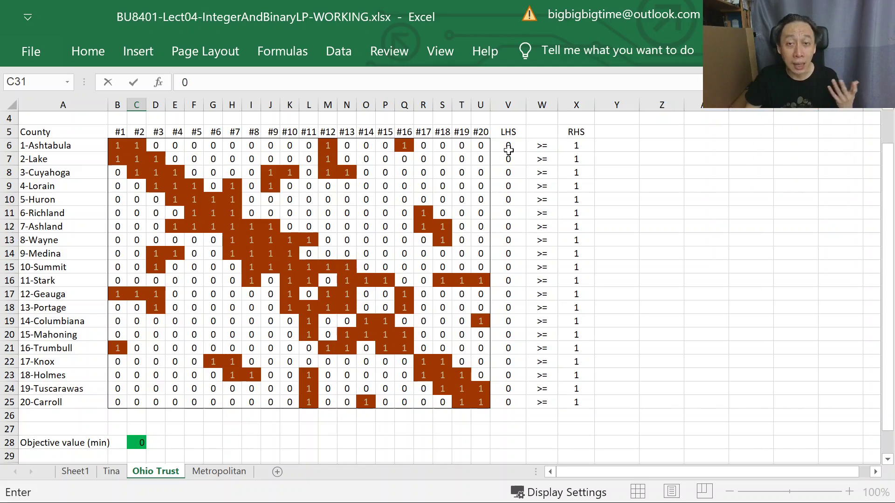
left_click(507, 145)
double_click(507, 145)
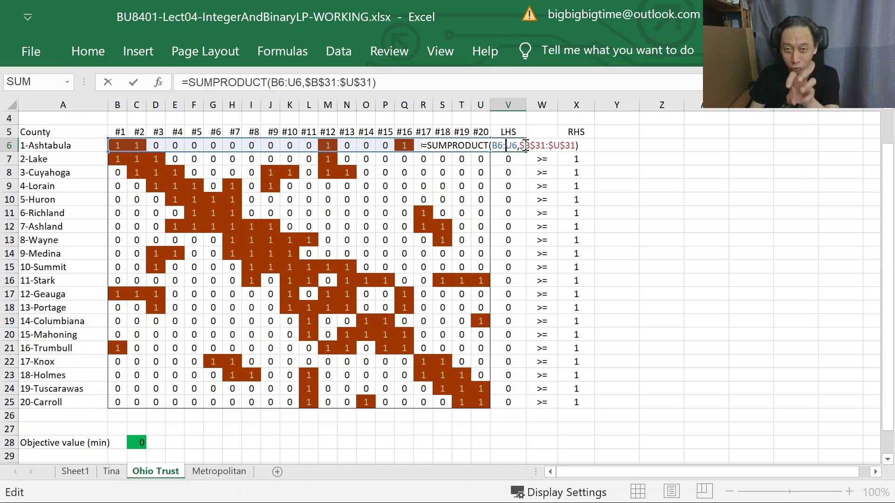
key("Escape")
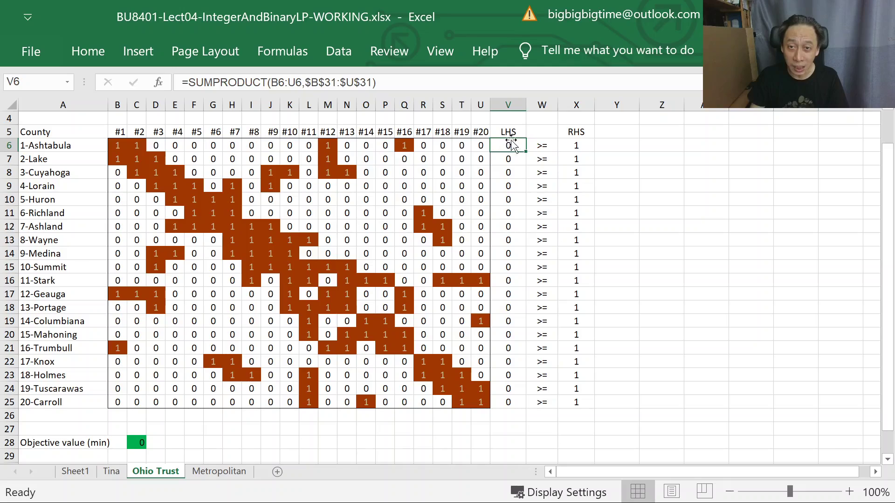
left_click(578, 146)
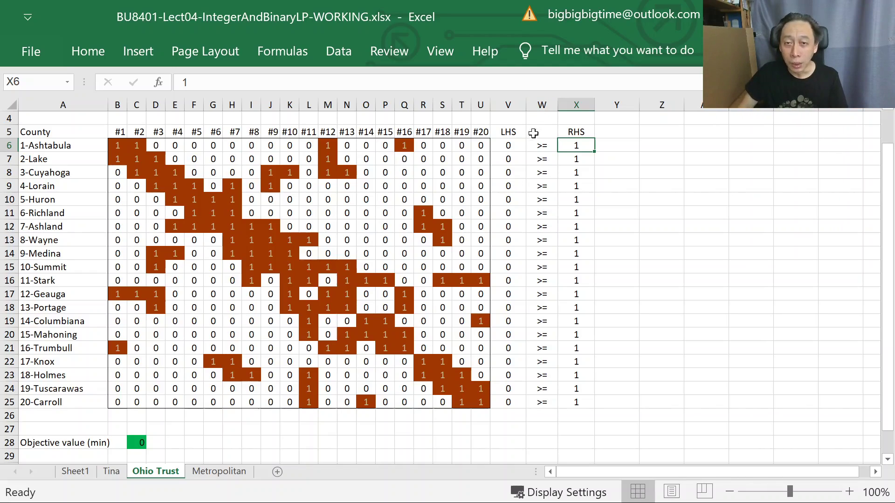
double_click(512, 147)
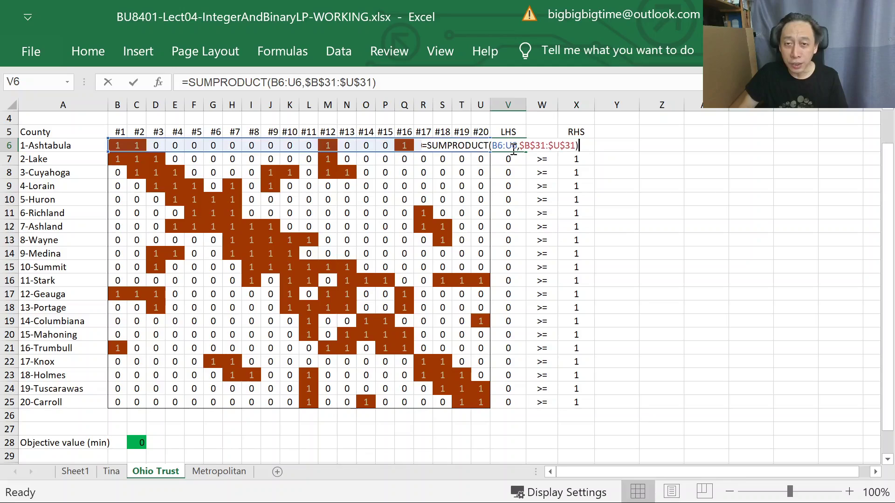
key("Escape")
double_click(513, 227)
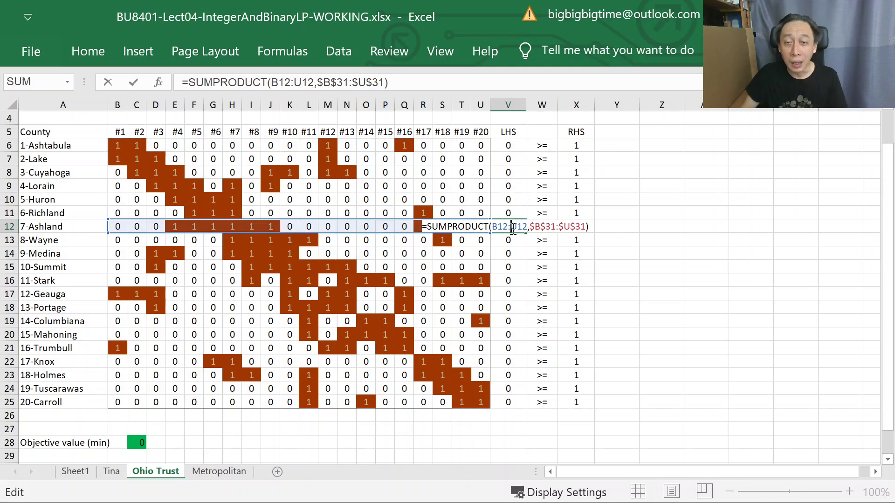
key("Escape")
double_click(511, 268)
key("Escape")
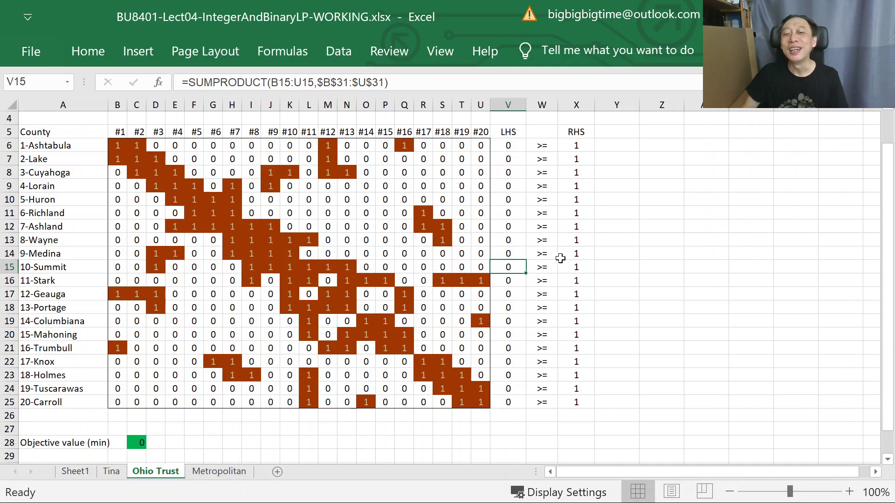
left_click(576, 265)
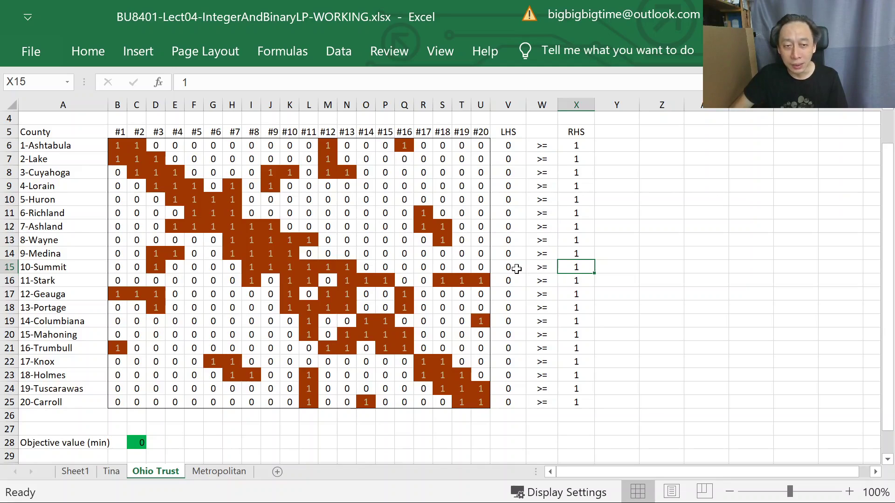
scroll(517, 269, "down", 2)
left_click(117, 403)
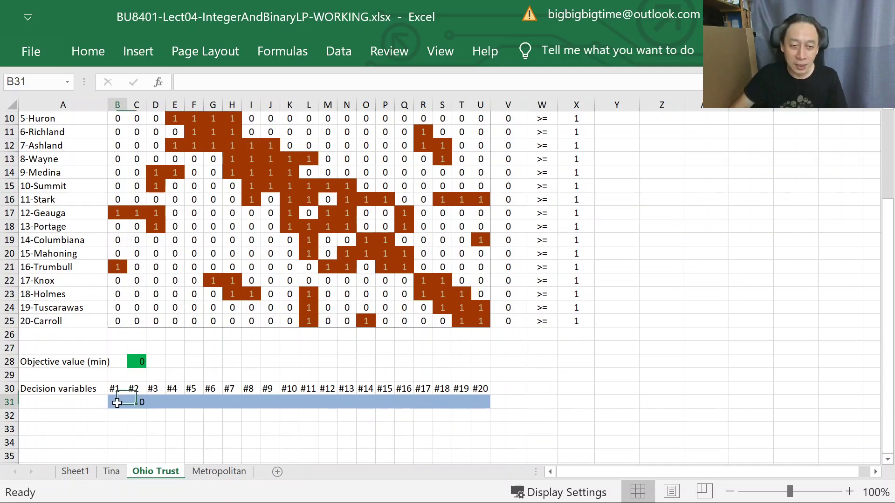
left_click(140, 403)
left_click(287, 403)
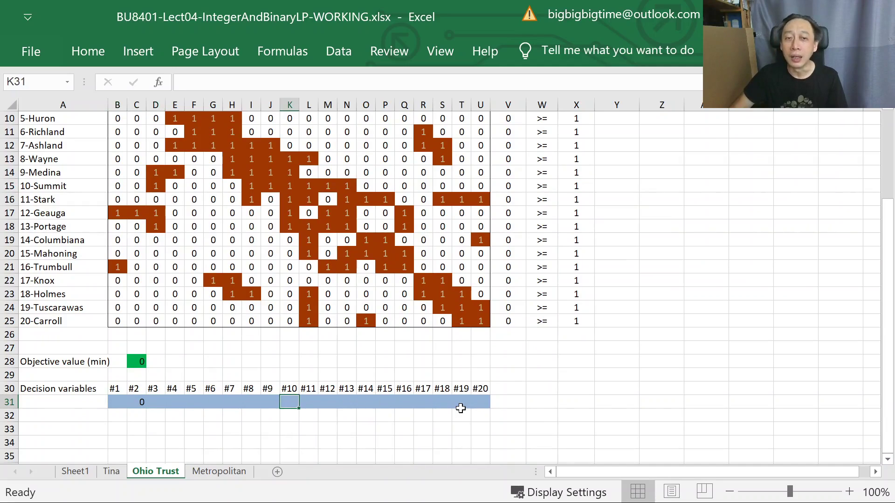
scroll(461, 409, "up", 2)
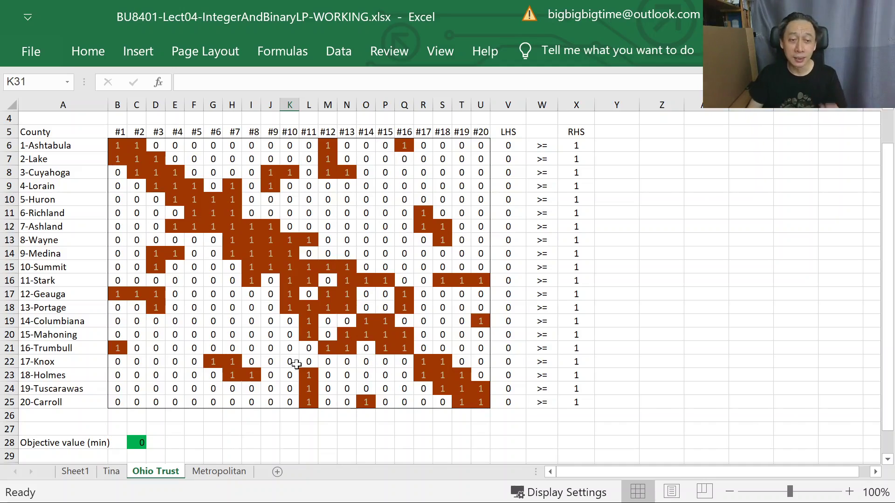
left_click(141, 442)
double_click(144, 440)
scroll(149, 440, "down", 1)
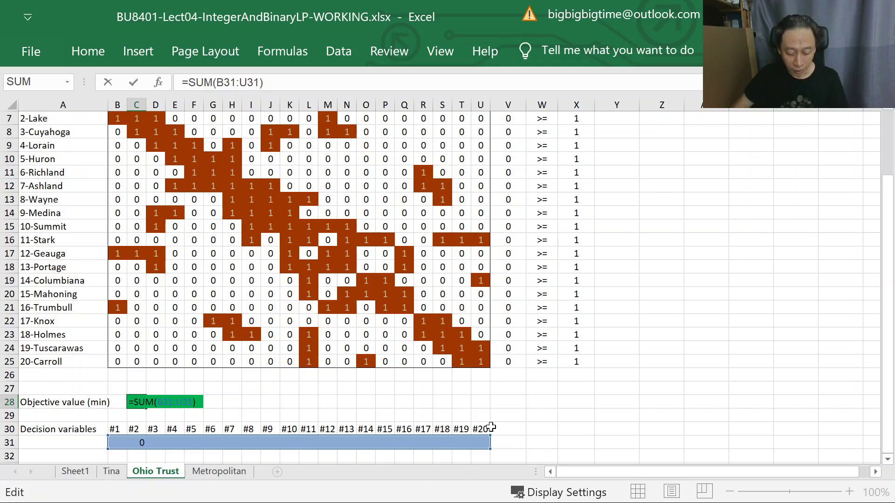
key("ctrl+Return")
scroll(477, 328, "up", 2)
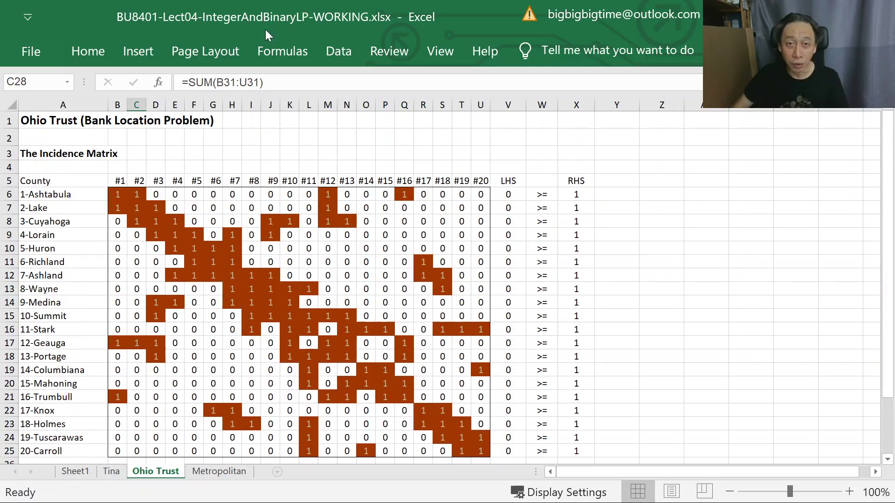
left_click(336, 52)
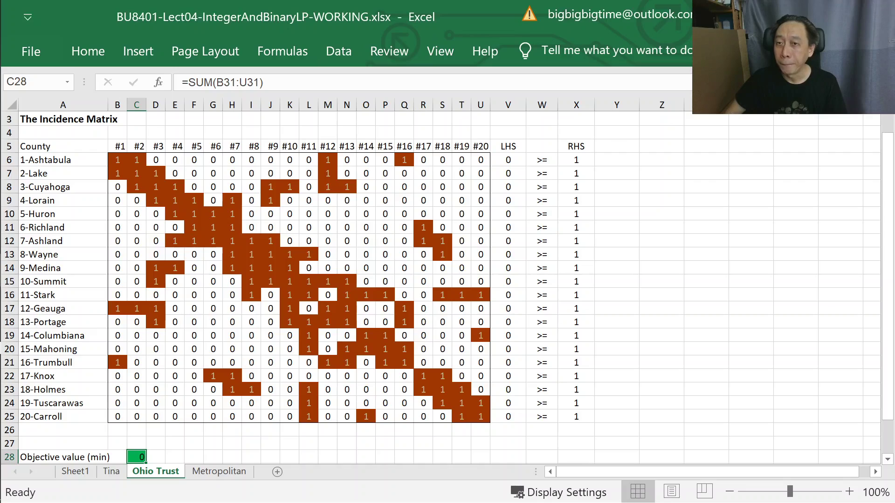
left_click(339, 52)
Step: Review the Solver model: minimise $C$28 by changing binary cells $B$31:$U$31
left_click(339, 52)
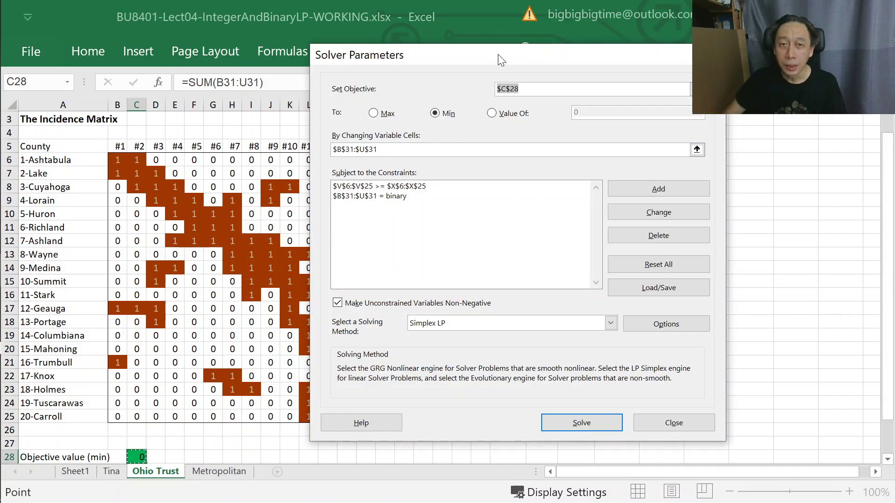
left_click_drag(499, 63, 598, 51)
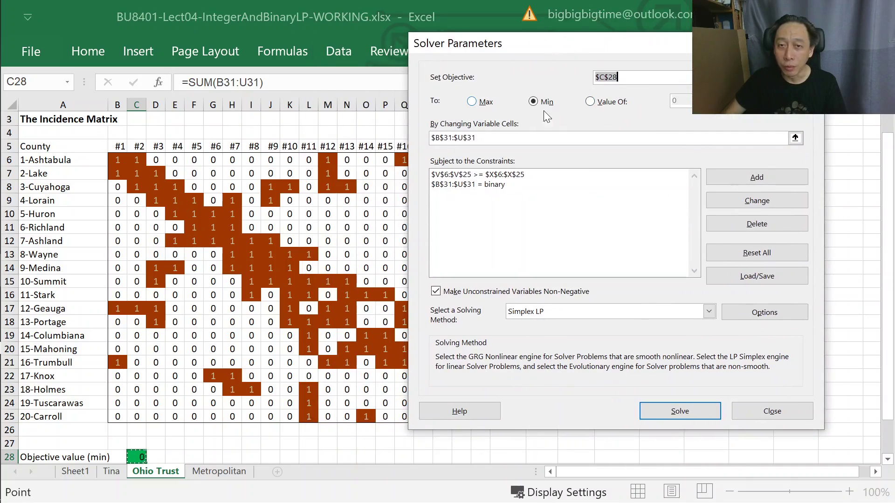
scroll(264, 205, "down", 4)
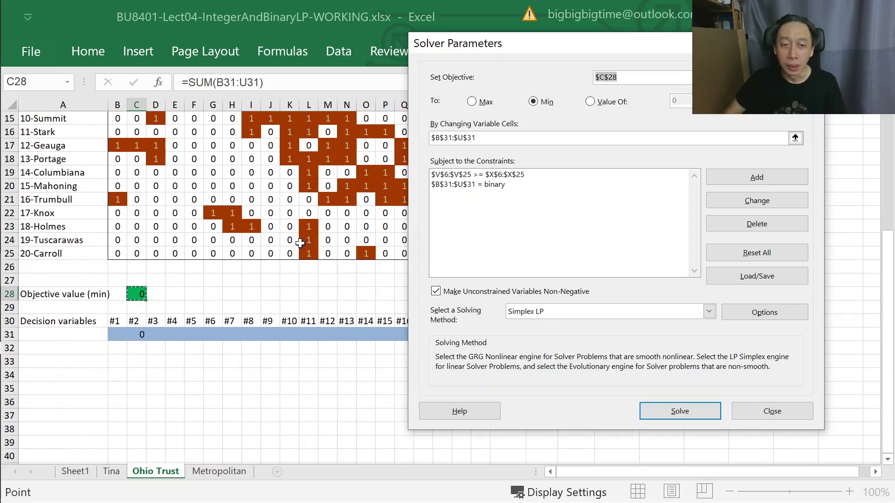
left_click(512, 138)
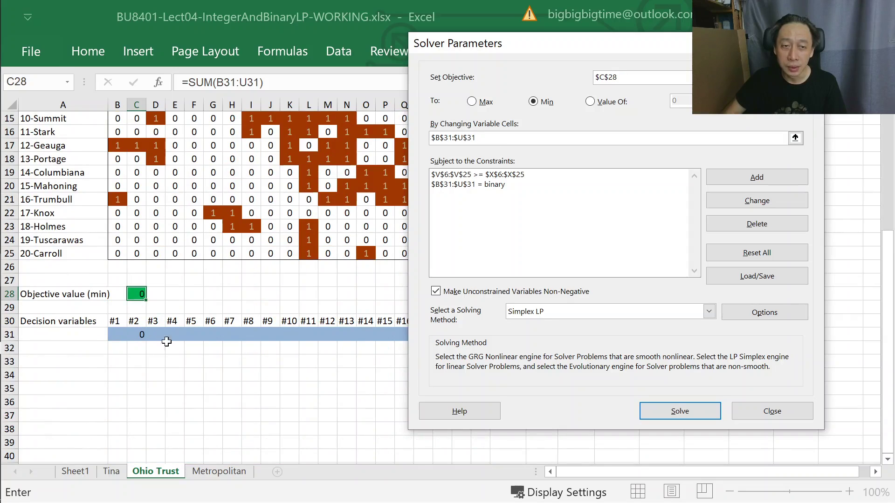
left_click(499, 184)
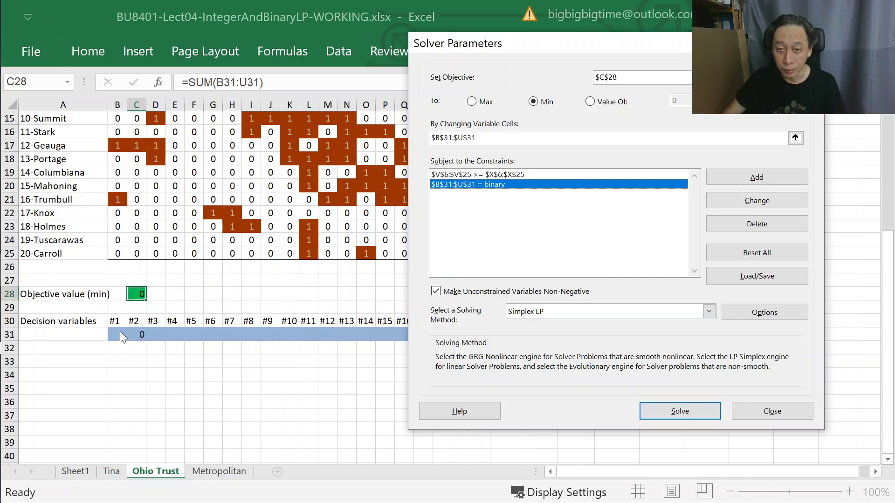
Step: Solve and keep the solution placing banks at sites #7, #11 and #12, objective 3
left_click(692, 412)
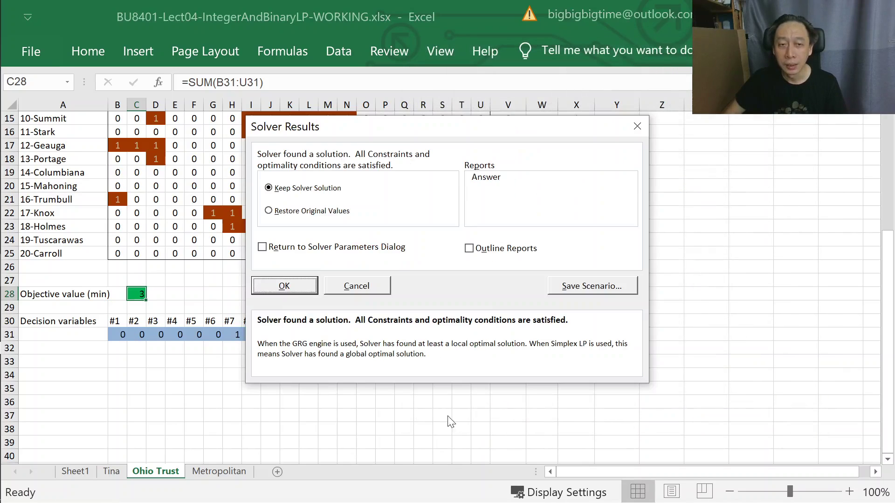
left_click_drag(371, 133, 674, 173)
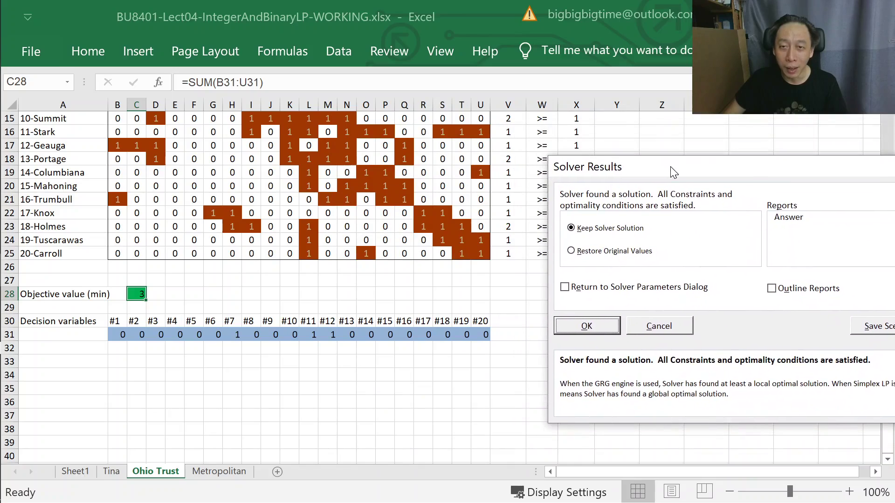
left_click(609, 332)
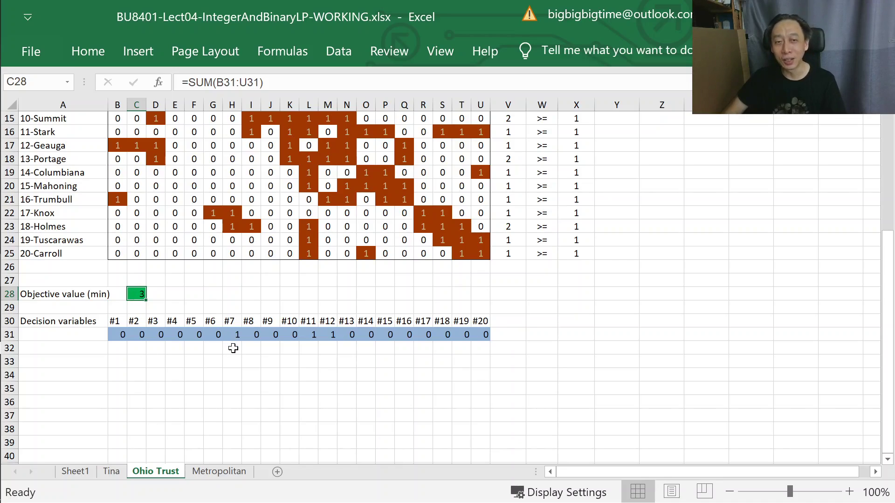
Step: Point out chosen branch #7 in H31 and the Ashland, Geauga and Stark county rows
scroll(186, 331, "up", 2)
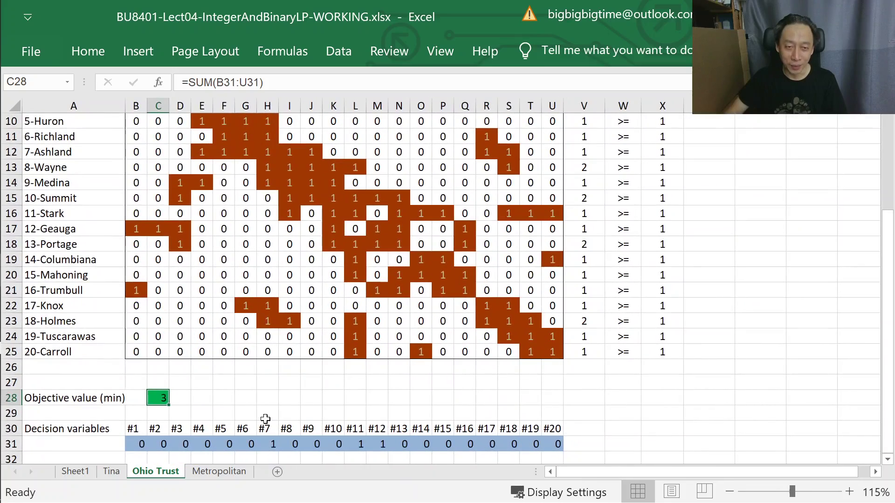
left_click(273, 441)
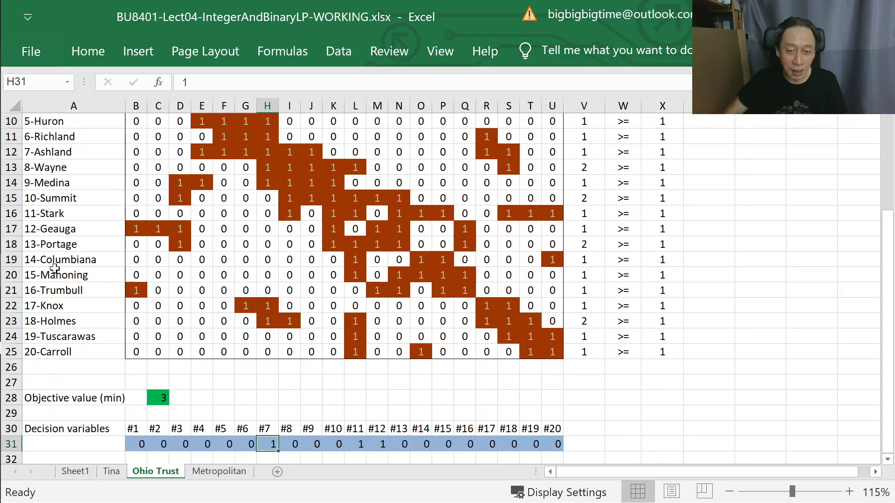
left_click(66, 152)
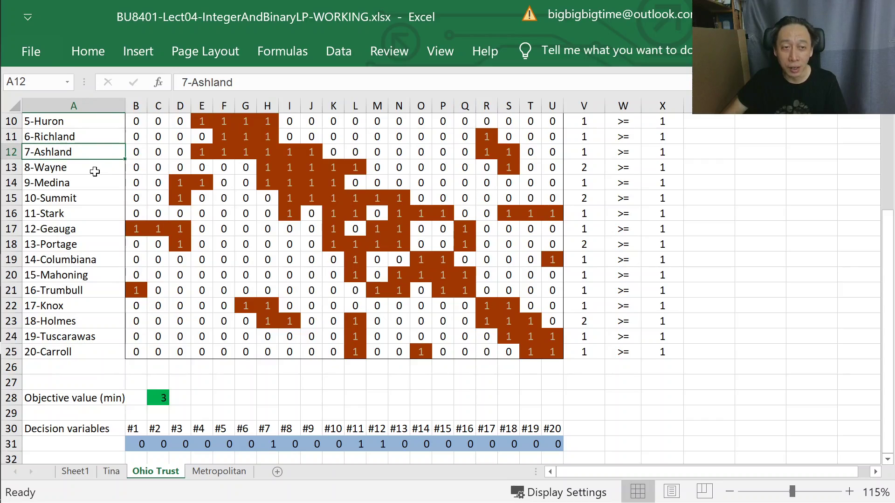
left_click(81, 231)
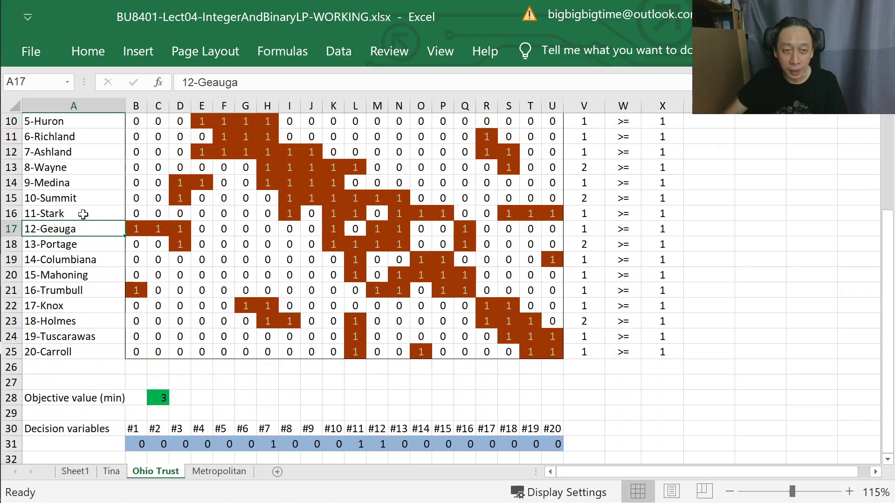
left_click(84, 211)
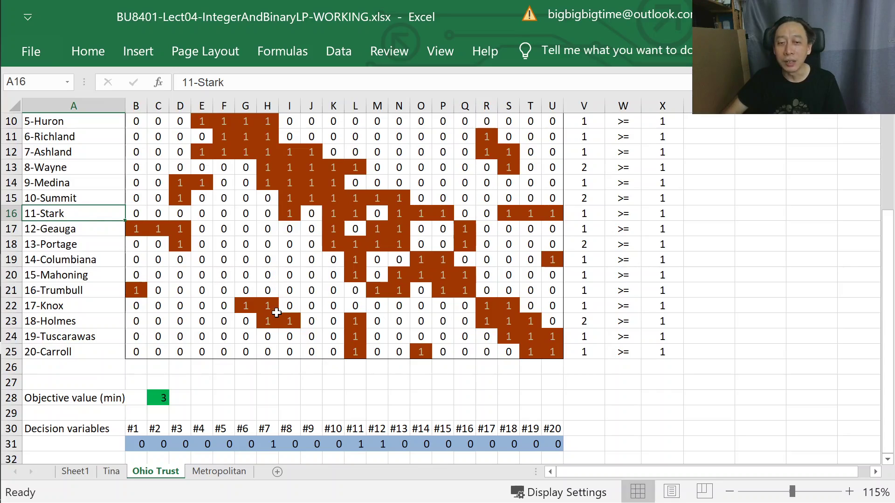
Step: Scroll back through the sheet and return to the Ohio Trust Excel Solution slide in Acrobat
scroll(277, 313, "up", 1)
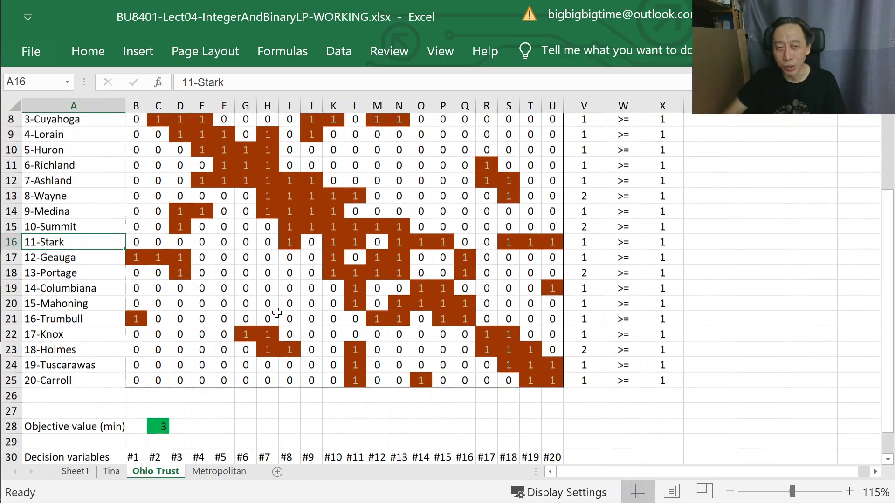
scroll(282, 316, "up", 1)
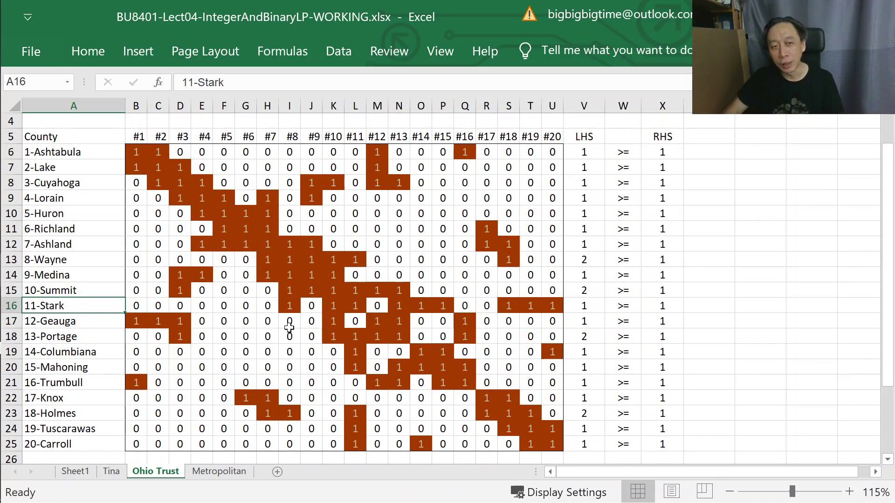
scroll(290, 329, "up", 1)
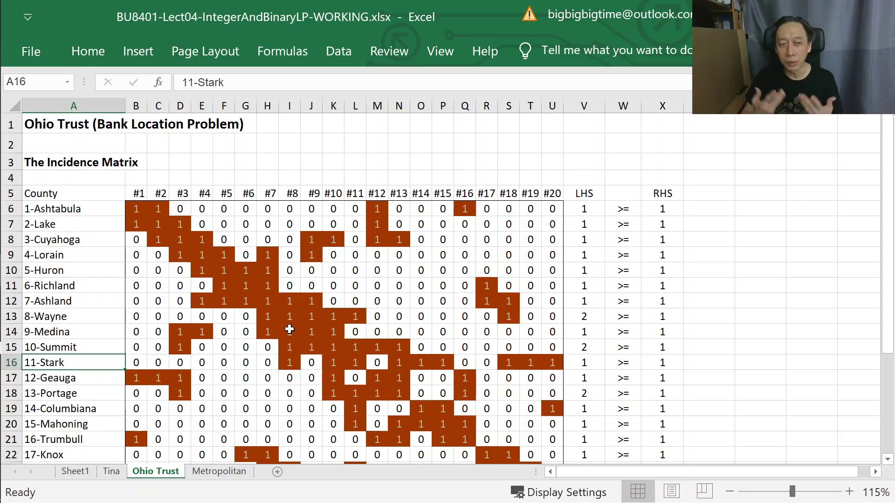
scroll(298, 333, "down", 3)
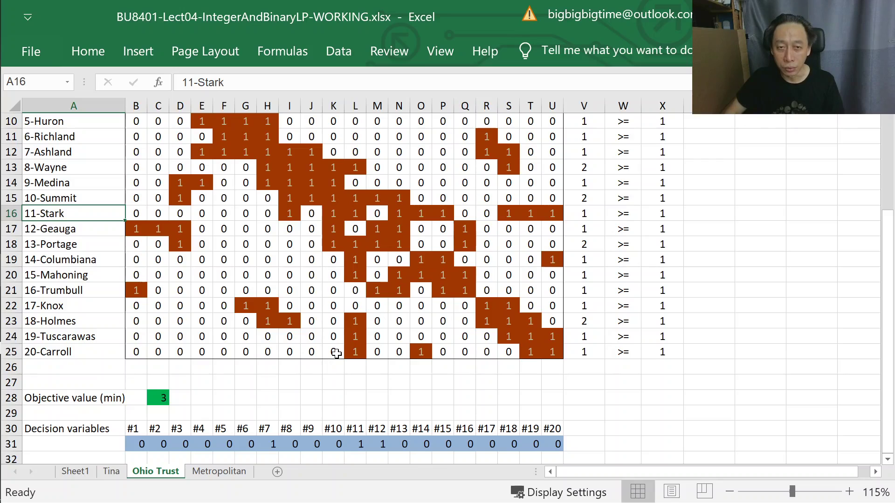
key("alt+Tab")
key("alt+Tab")
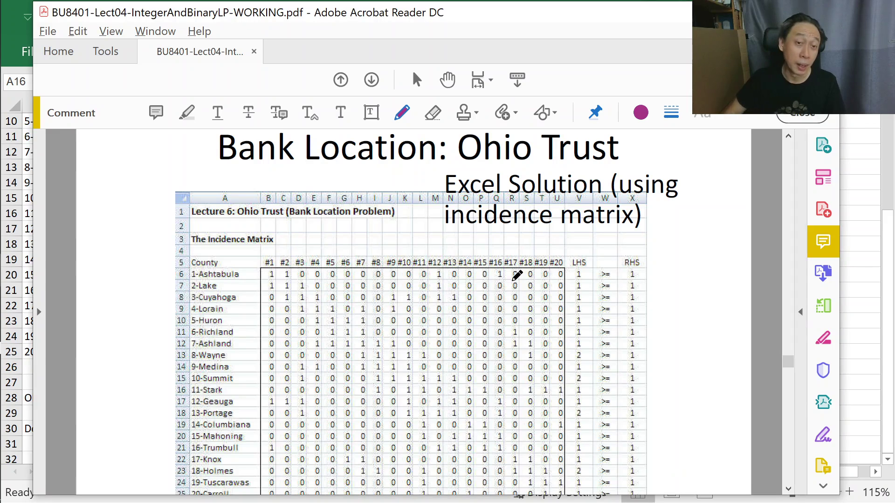
scroll(517, 276, "down", 1)
scroll(517, 275, "down", 3)
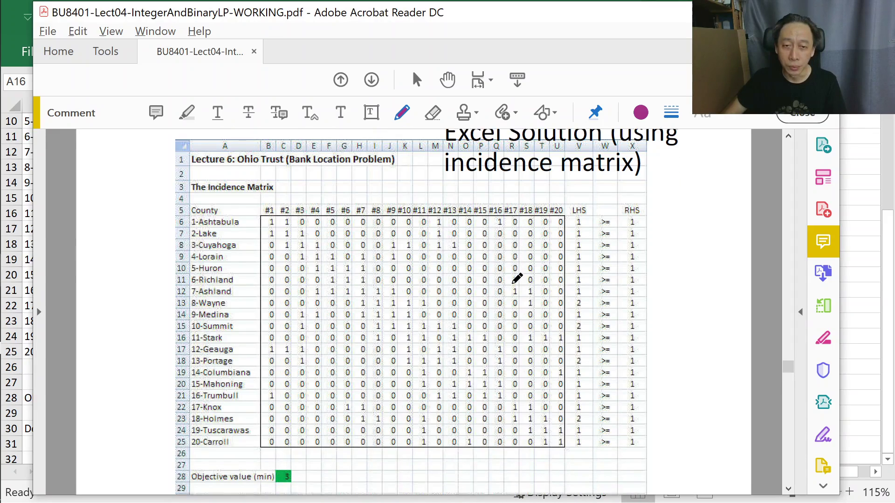
scroll(518, 278, "down", 10)
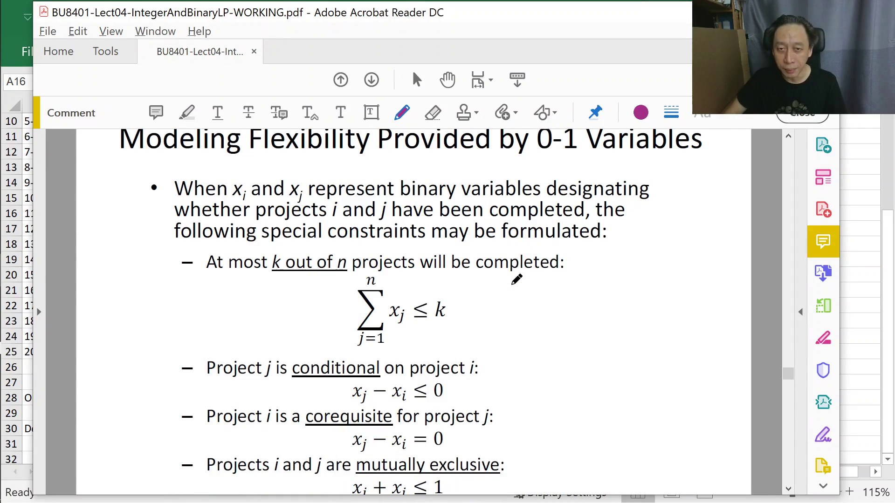
scroll(517, 279, "up", 10)
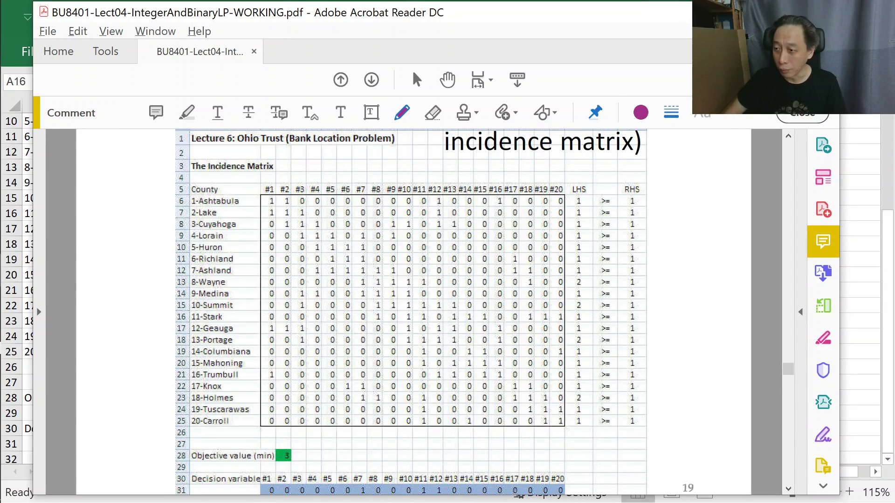